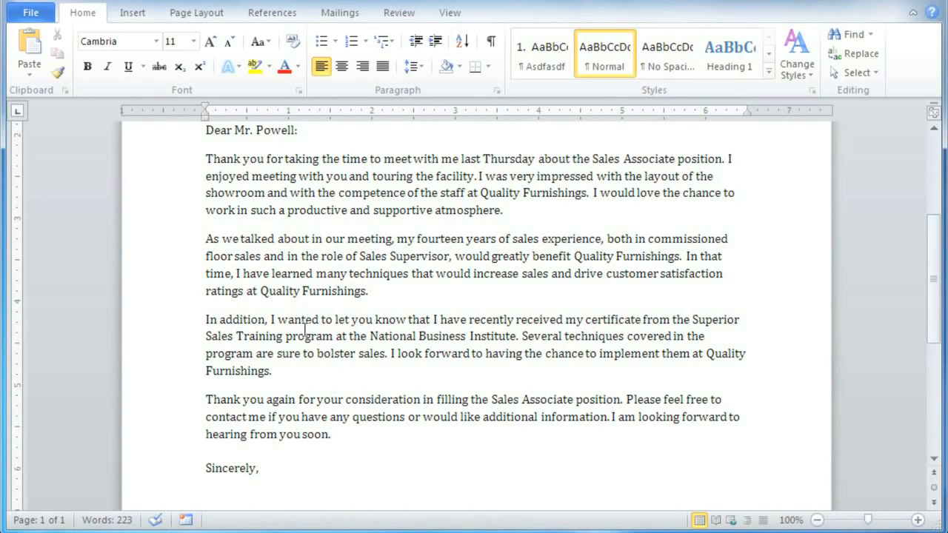
Indent the opening paragraph's first line, and set the first-line indent of all the letter's body paragraphs to about 0.75 inch.
{"action": "left_click", "coordinate": [206, 159]}
{"action": "key", "text": "Tab"}
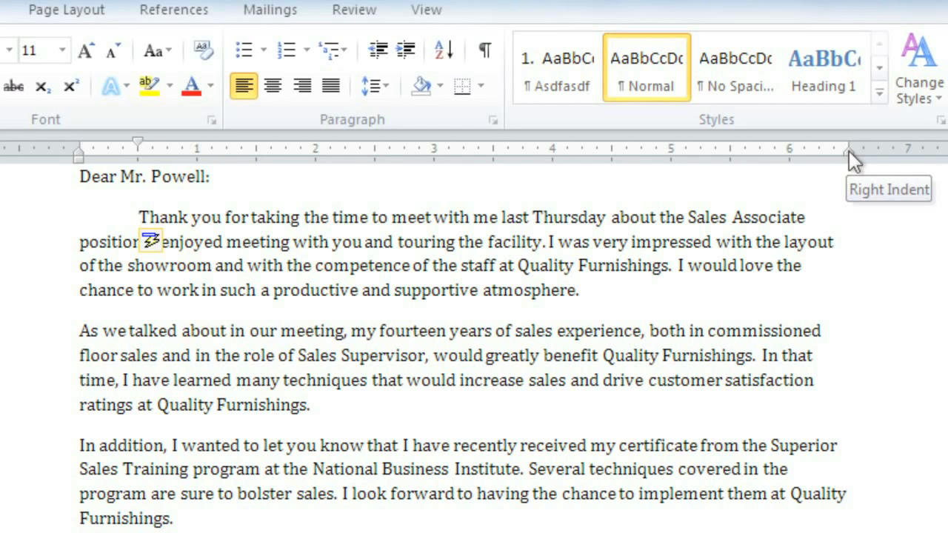
{"action": "left_click_drag", "start_coordinate": [139, 217], "coordinate": [277, 522]}
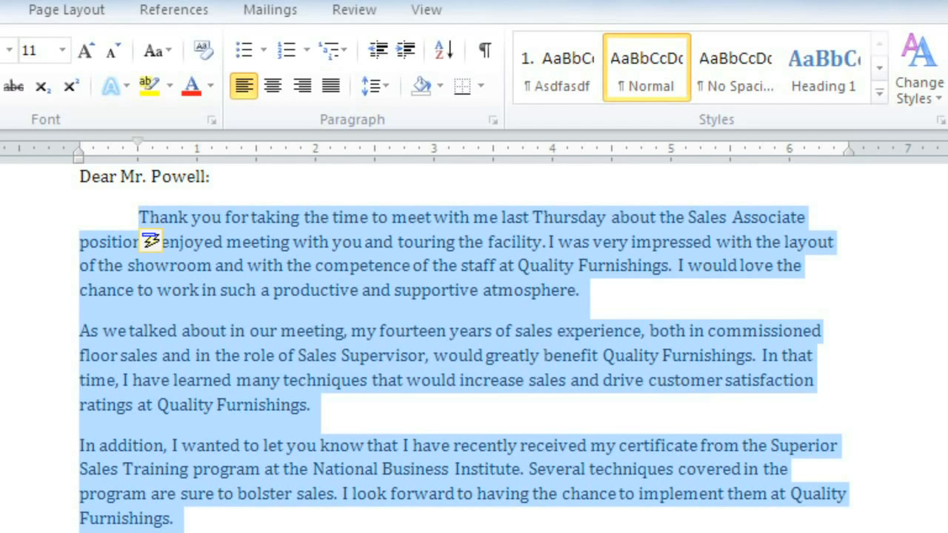
{"action": "left_click_drag", "start_coordinate": [137, 140], "coordinate": [166, 142]}
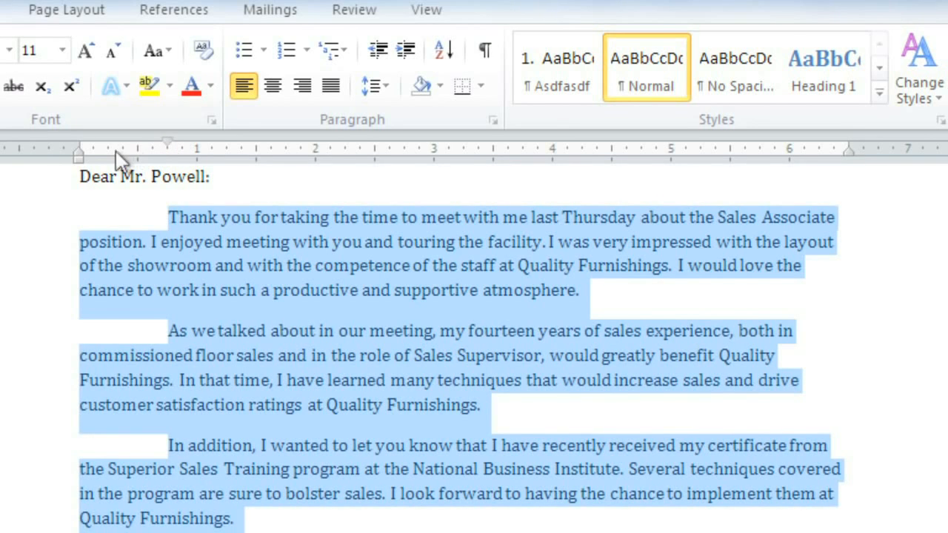
Try a hanging indent of about 0.4 inch on the body paragraphs, and a right indent at about 4.25 inches that is reset to 6.5.
{"action": "mouse_move", "coordinate": [81, 158]}
{"action": "left_mouse_down"}
{"action": "mouse_move", "coordinate": [185, 161]}
{"action": "mouse_move", "coordinate": [188, 150]}
{"action": "mouse_move", "coordinate": [214, 149]}
{"action": "left_mouse_up"}
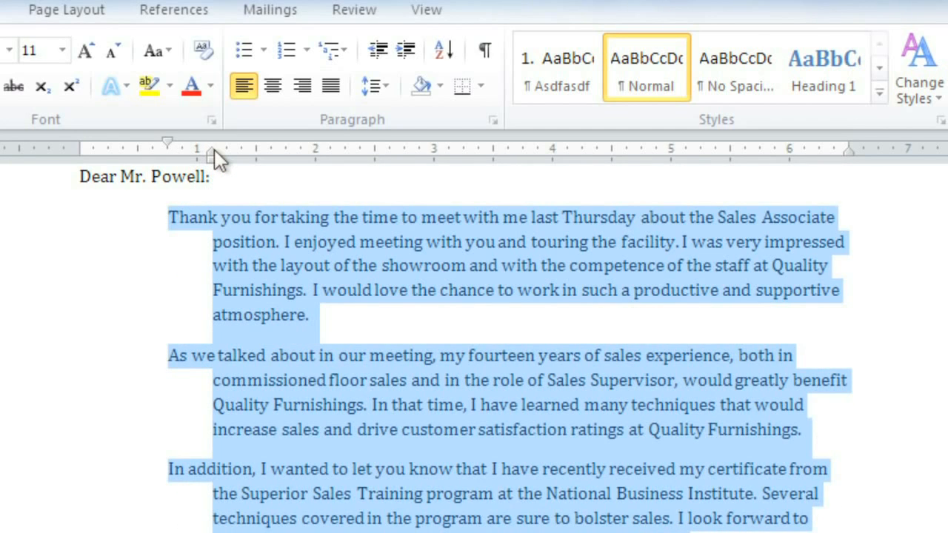
{"action": "mouse_move", "coordinate": [212, 158]}
{"action": "left_mouse_down"}
{"action": "mouse_move", "coordinate": [122, 162]}
{"action": "mouse_move", "coordinate": [125, 172]}
{"action": "left_mouse_up"}
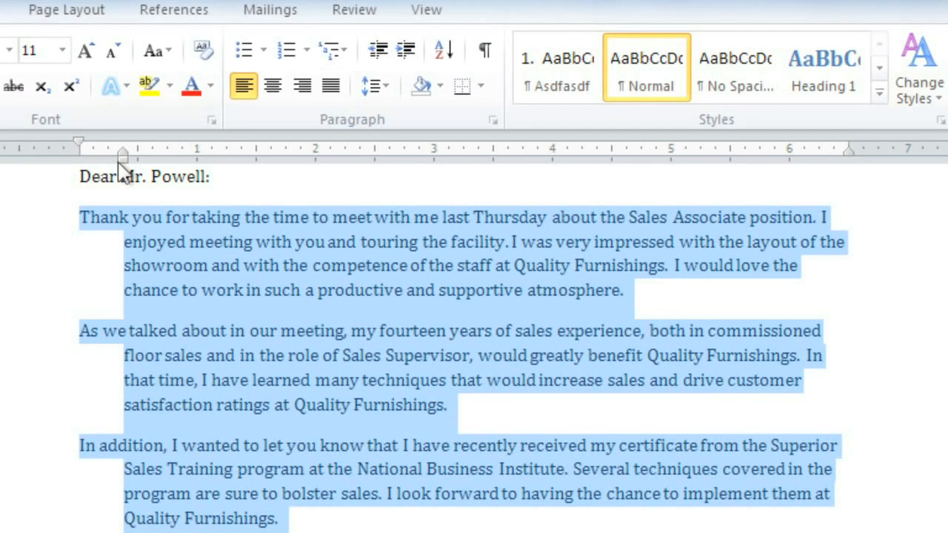
{"action": "left_click_drag", "start_coordinate": [849, 151], "coordinate": [580, 150]}
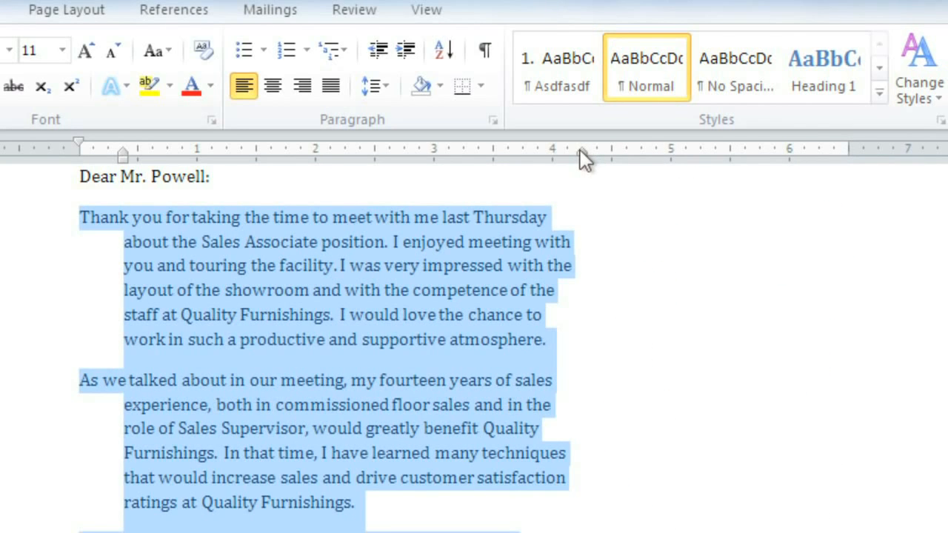
{"action": "left_click_drag", "start_coordinate": [581, 152], "coordinate": [849, 154]}
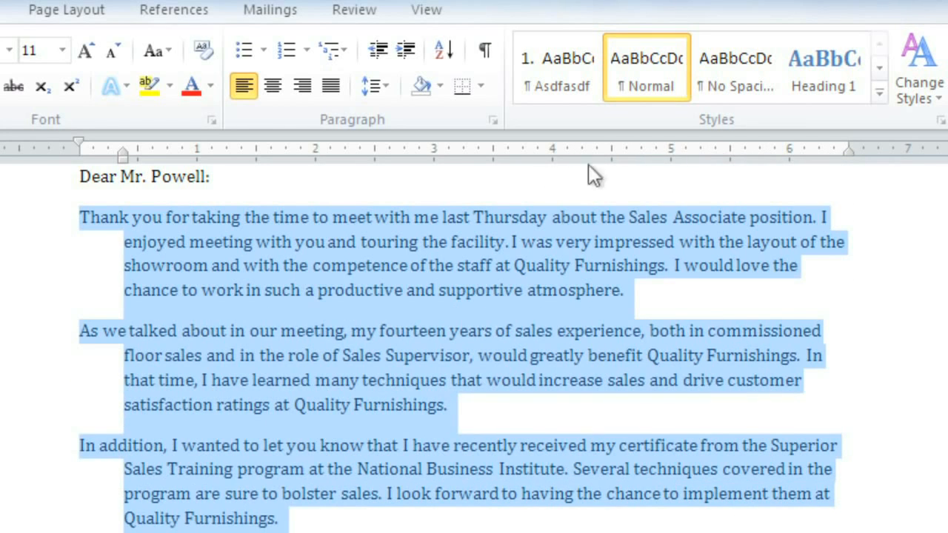
Remove the body paragraphs' hanging indent and set their first-line indent to about 0.25 inch.
{"action": "mouse_move", "coordinate": [123, 150]}
{"action": "left_mouse_down"}
{"action": "mouse_move", "coordinate": [78, 147]}
{"action": "mouse_move", "coordinate": [107, 143]}
{"action": "left_mouse_up"}
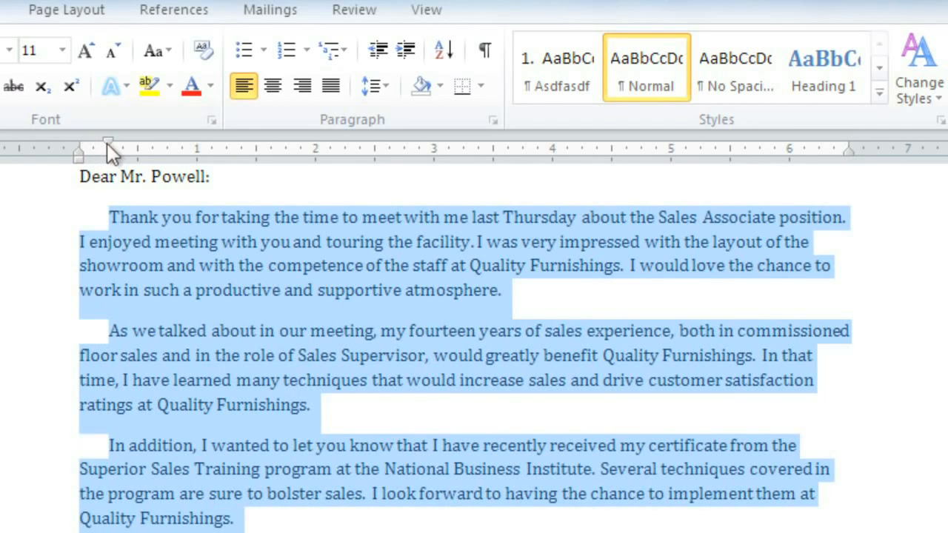
{"action": "left_click", "coordinate": [105, 212]}
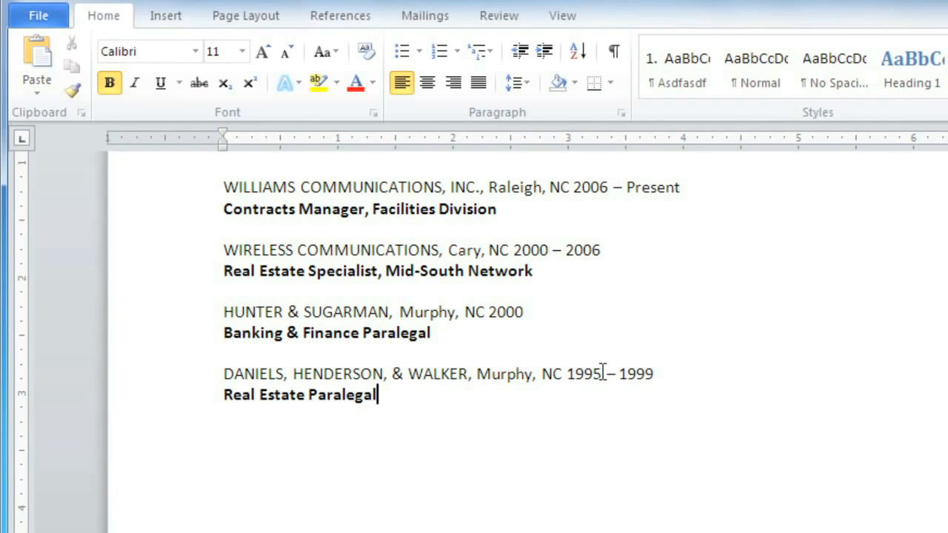
Try lining up the Williams and Wireless Communications dates at the 4-inch mark with extra spaces and default tabs.
{"action": "left_click", "coordinate": [513, 249]}
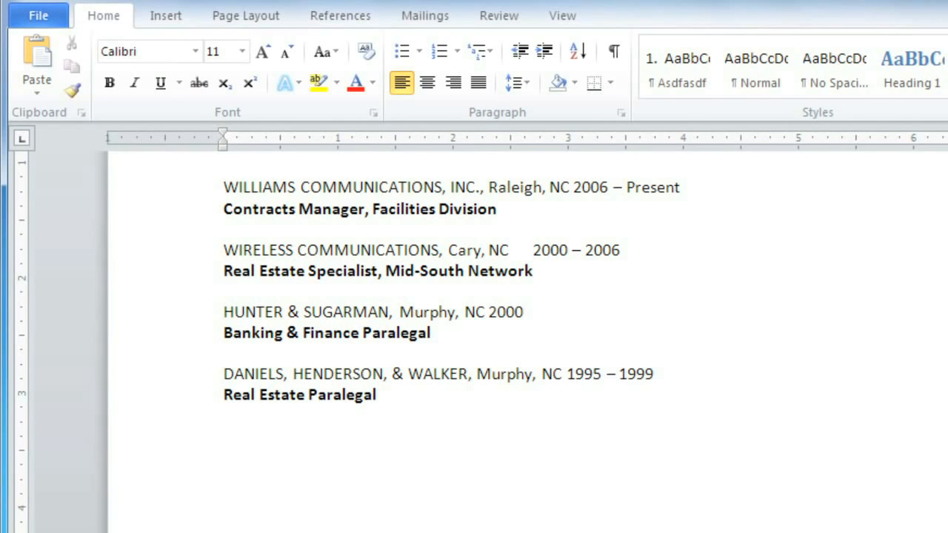
{"action": "left_click", "coordinate": [575, 187]}
{"action": "key", "text": "Tab"}
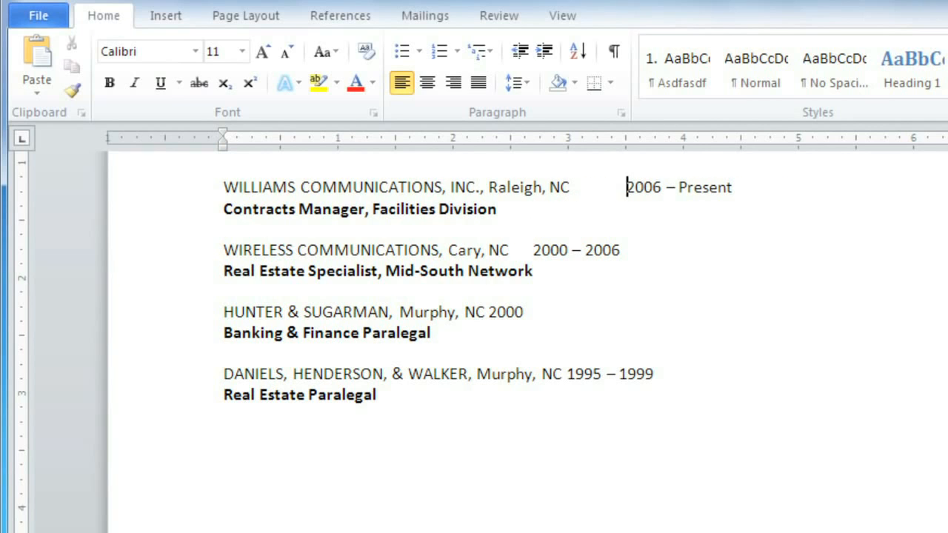
{"action": "key", "text": "Tab"}
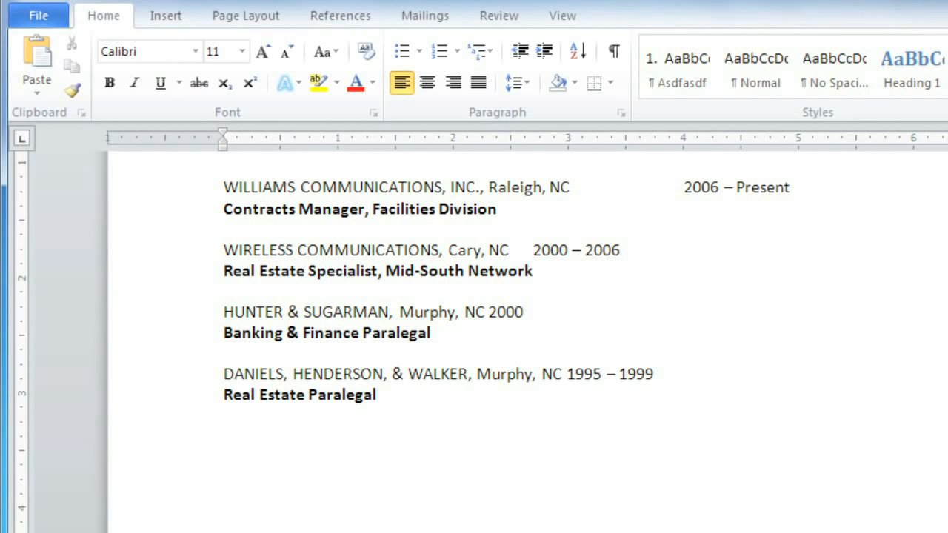
{"action": "left_click", "coordinate": [534, 250]}
{"action": "key", "text": "Tab"}
{"action": "key", "text": "Tab"}
{"action": "key", "text": "Tab"}
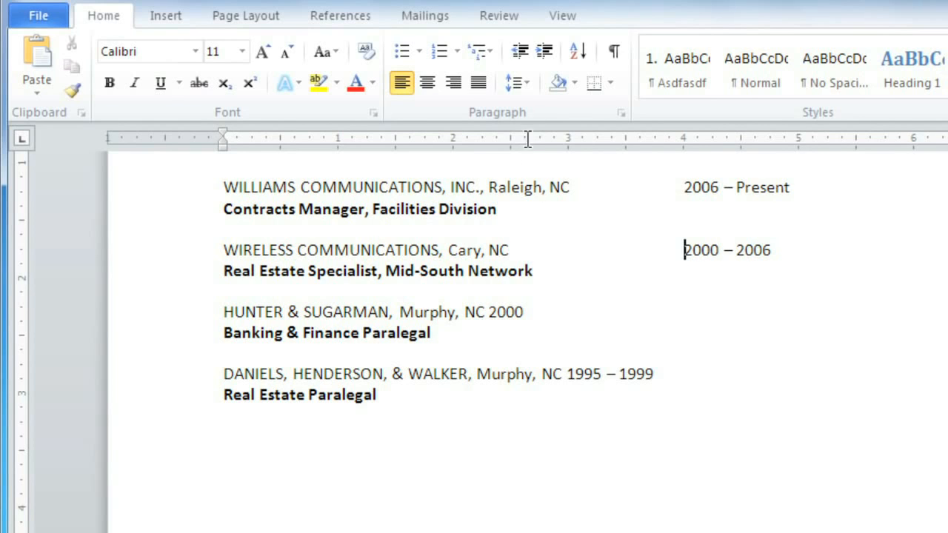
Delete the tabs before the Williams and Wireless Communications dates, showing the formatting marks only for this edit.
{"action": "left_click", "coordinate": [612, 53]}
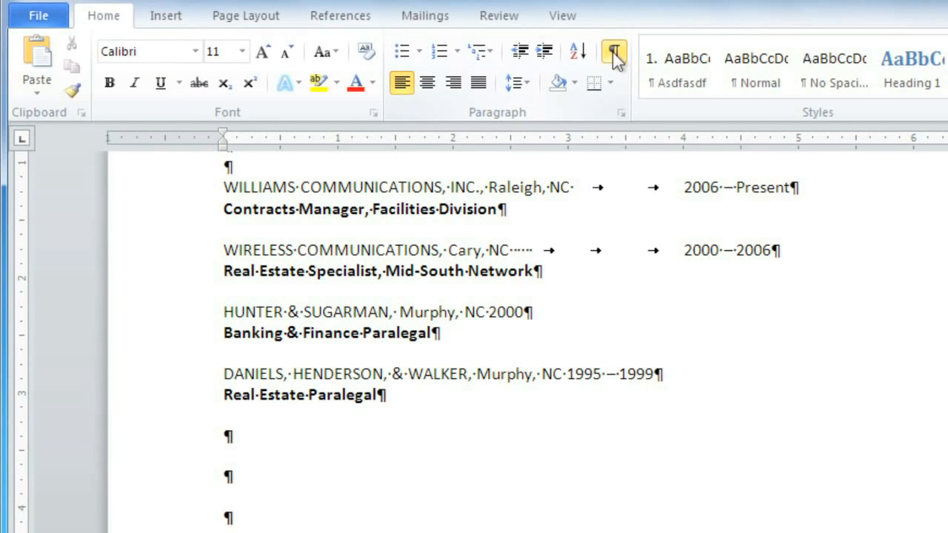
{"action": "left_click", "coordinate": [664, 189]}
{"action": "key", "text": "BackSpace"}
{"action": "key", "text": "BackSpace"}
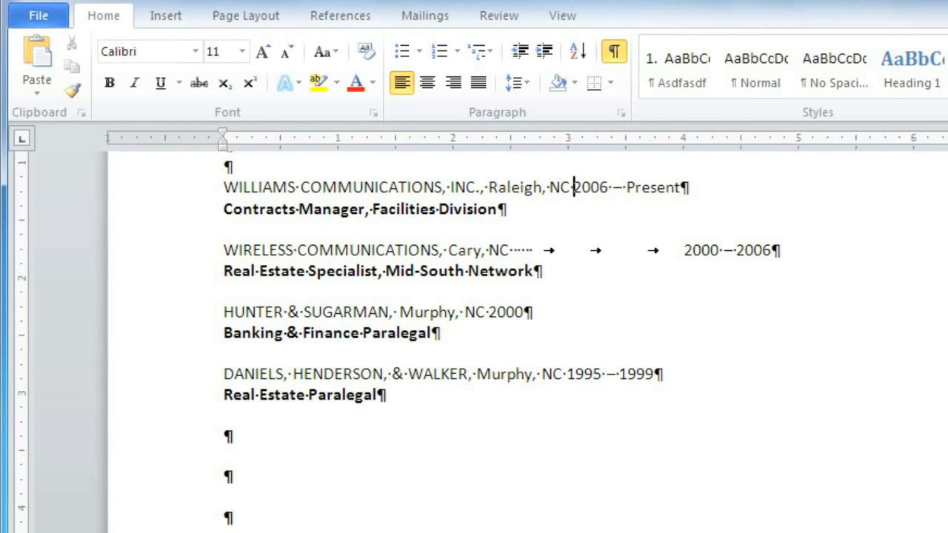
{"action": "left_click", "coordinate": [682, 250]}
{"action": "key", "text": "BackSpace"}
{"action": "key", "text": "BackSpace"}
{"action": "key", "text": "BackSpace"}
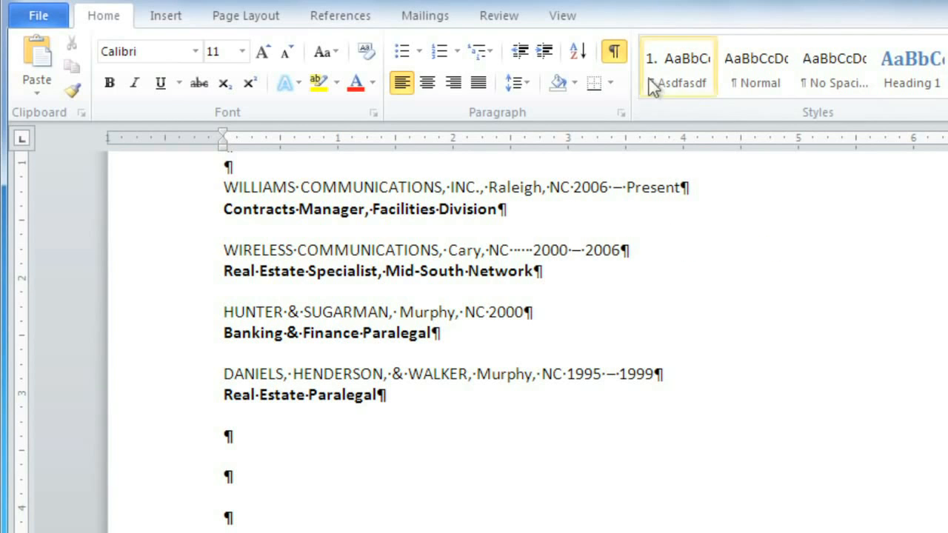
{"action": "left_click", "coordinate": [614, 52]}
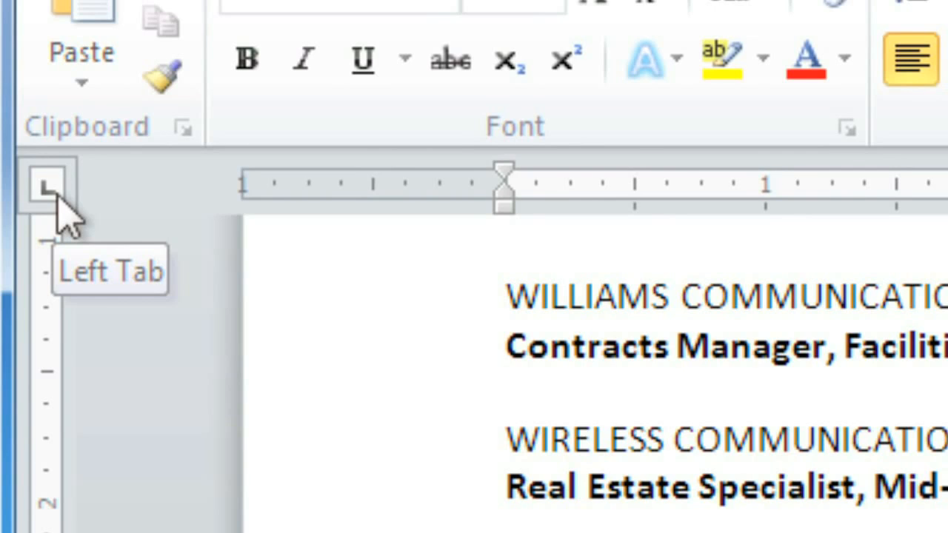
Place a right tab stop at about 4.7 inches for all four job entries.
{"action": "left_click", "coordinate": [48, 187]}
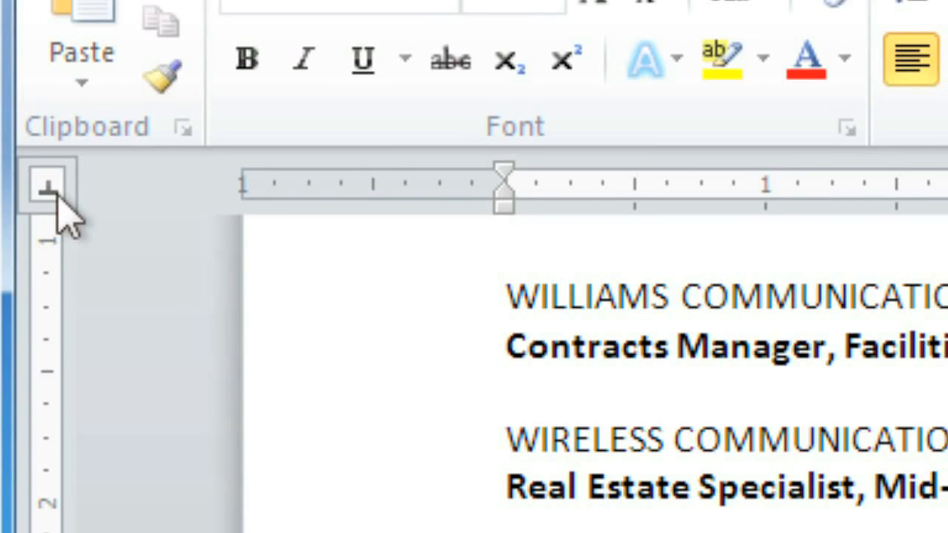
{"action": "left_click", "coordinate": [49, 188]}
{"action": "left_click", "coordinate": [48, 188]}
{"action": "left_click", "coordinate": [56, 194]}
{"action": "left_click", "coordinate": [56, 194]}
{"action": "left_click", "coordinate": [56, 194]}
{"action": "left_click", "coordinate": [56, 194]}
{"action": "left_click", "coordinate": [56, 194]}
{"action": "left_click", "coordinate": [56, 194]}
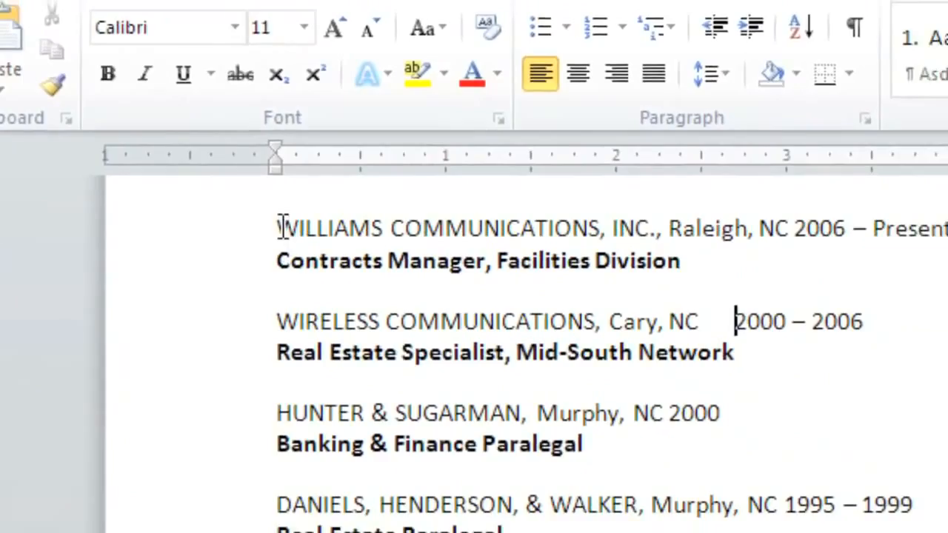
{"action": "left_click", "coordinate": [448, 280]}
{"action": "left_click_drag", "start_coordinate": [235, 219], "coordinate": [505, 495]}
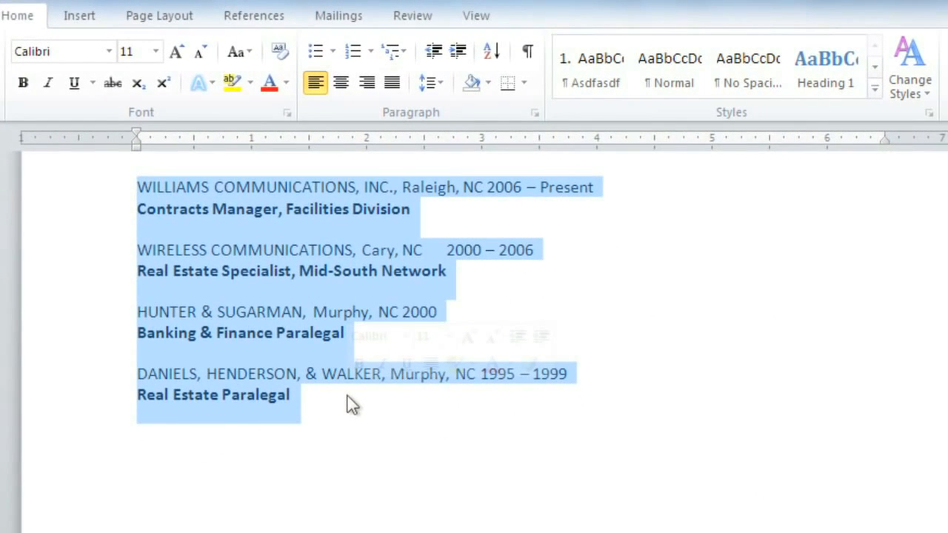
{"action": "left_click", "coordinate": [676, 140]}
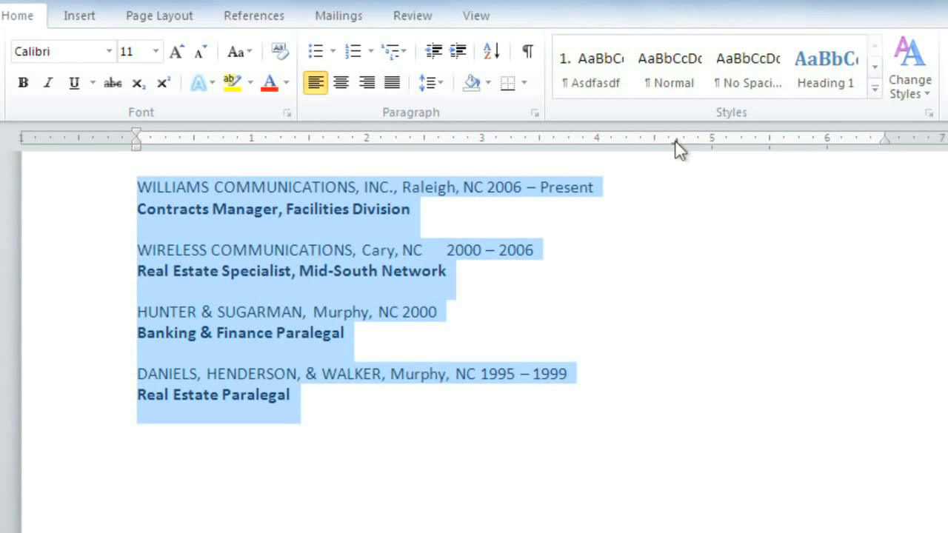
Insert a tab before the dates in each of the four employer lines to align them to the right tab stop.
{"action": "left_click", "coordinate": [488, 188]}
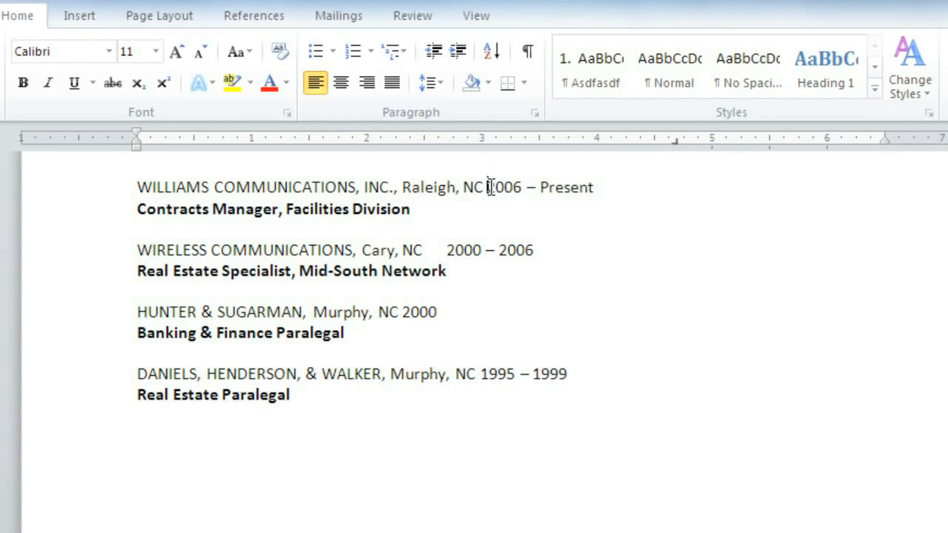
{"action": "key", "text": "Tab"}
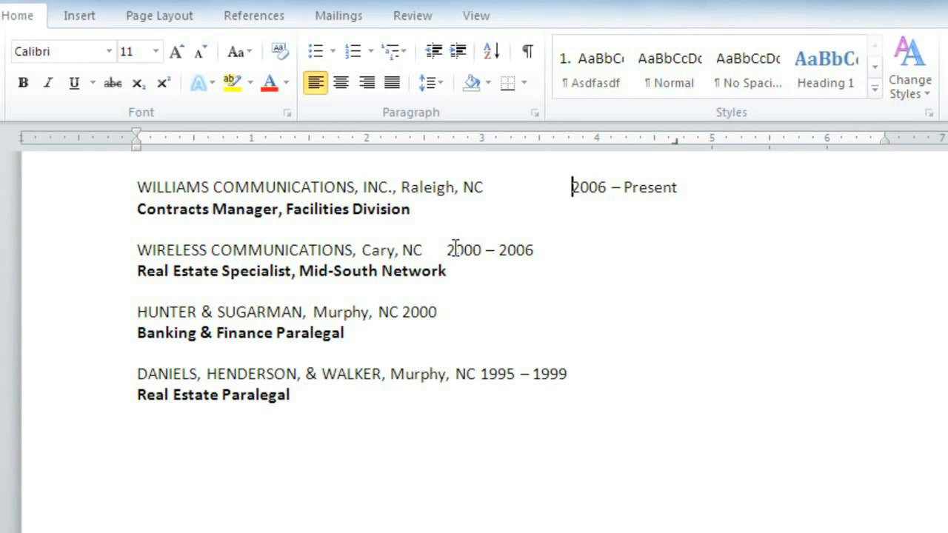
{"action": "left_click", "coordinate": [447, 250]}
{"action": "key", "text": "Tab"}
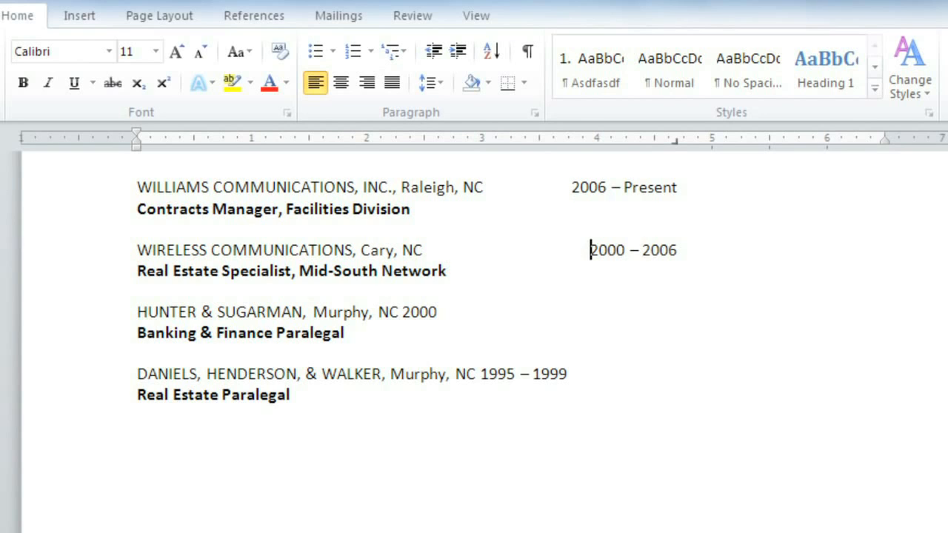
{"action": "left_click", "coordinate": [402, 312]}
{"action": "key", "text": "Tab"}
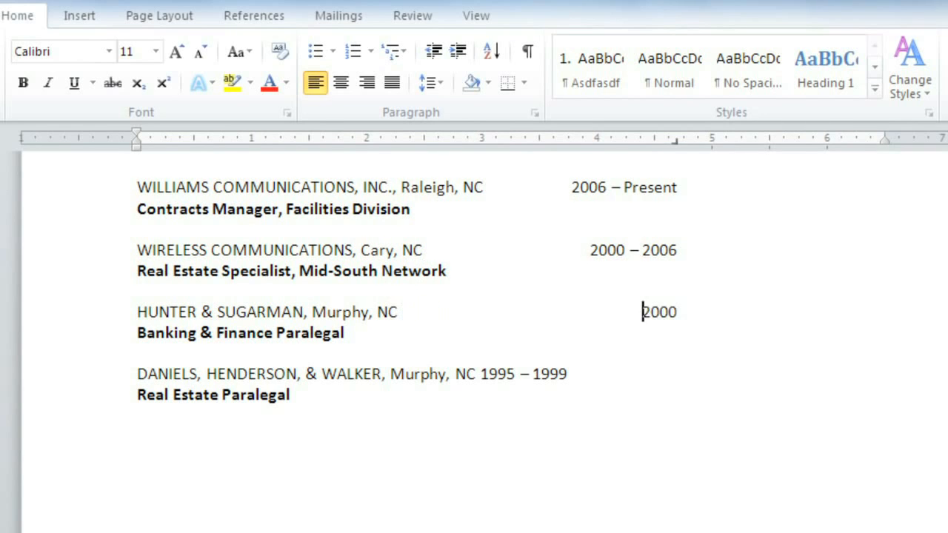
{"action": "left_click", "coordinate": [482, 374]}
{"action": "key", "text": "Tab"}
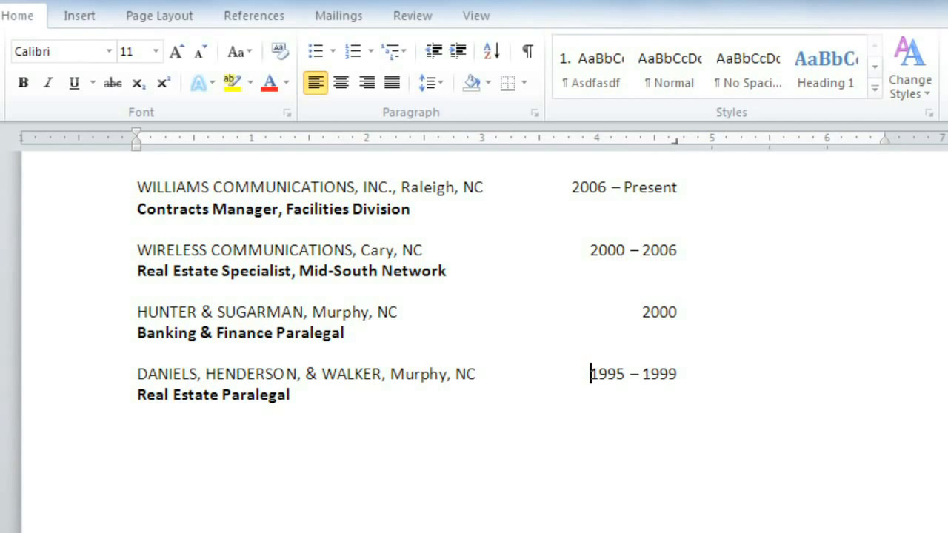
Try adding extra tab stops beyond the existing one on the Daniels, Henderson, & Walker line, and remove them.
{"action": "left_click", "coordinate": [756, 140]}
{"action": "left_click_drag", "start_coordinate": [807, 142], "coordinate": [809, 174]}
{"action": "left_click_drag", "start_coordinate": [754, 141], "coordinate": [753, 166]}
Move the right tab stop of all four job entries to about 4.25 inches.
{"action": "left_click_drag", "start_coordinate": [140, 186], "coordinate": [352, 414]}
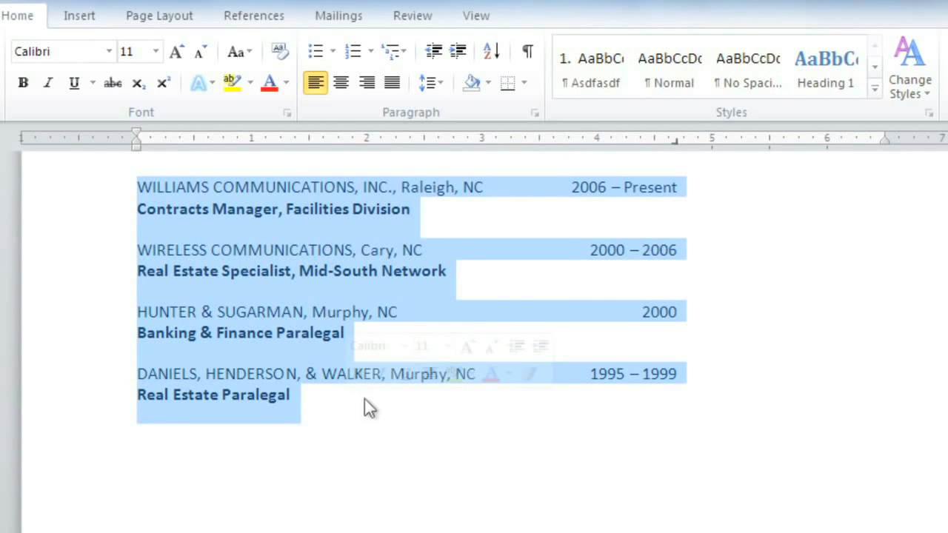
{"action": "left_click_drag", "start_coordinate": [676, 142], "coordinate": [635, 144]}
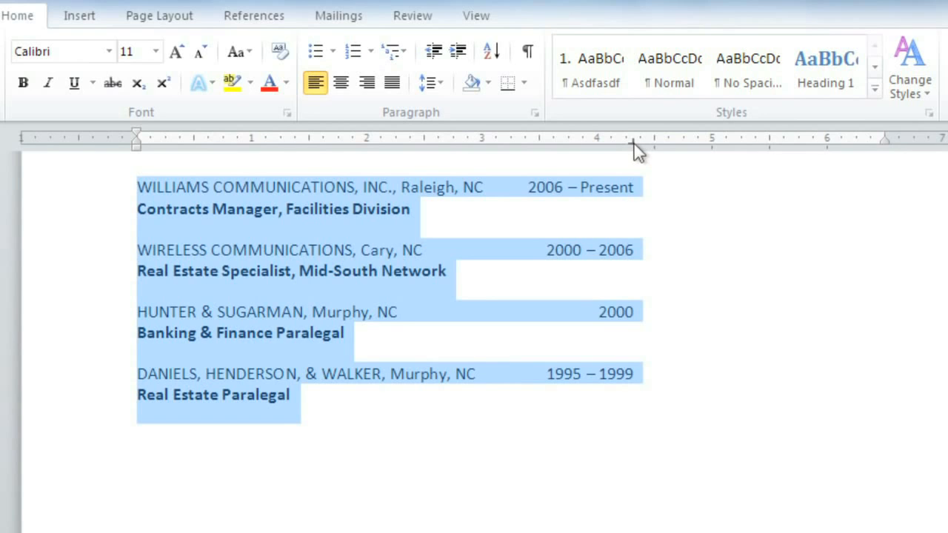
{"action": "left_click_drag", "start_coordinate": [633, 144], "coordinate": [554, 146]}
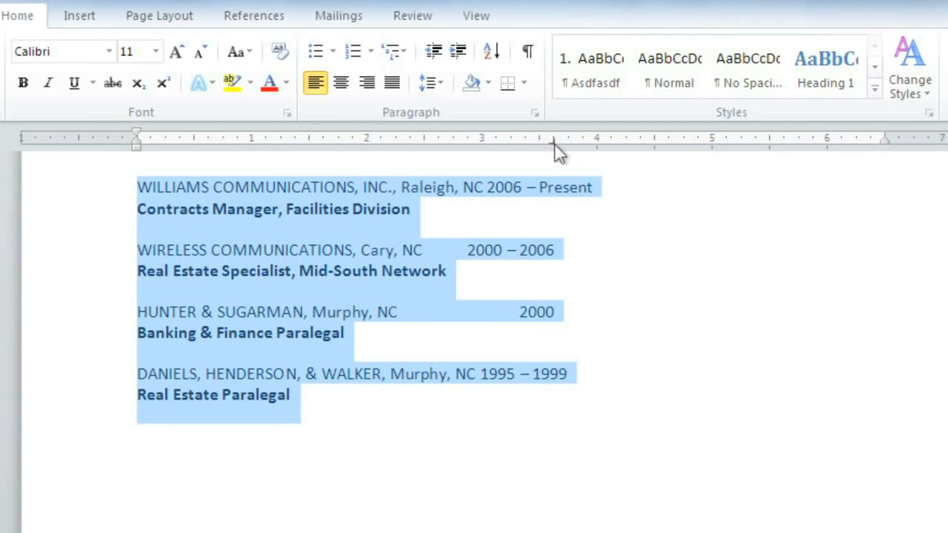
{"action": "left_click_drag", "start_coordinate": [555, 145], "coordinate": [625, 144]}
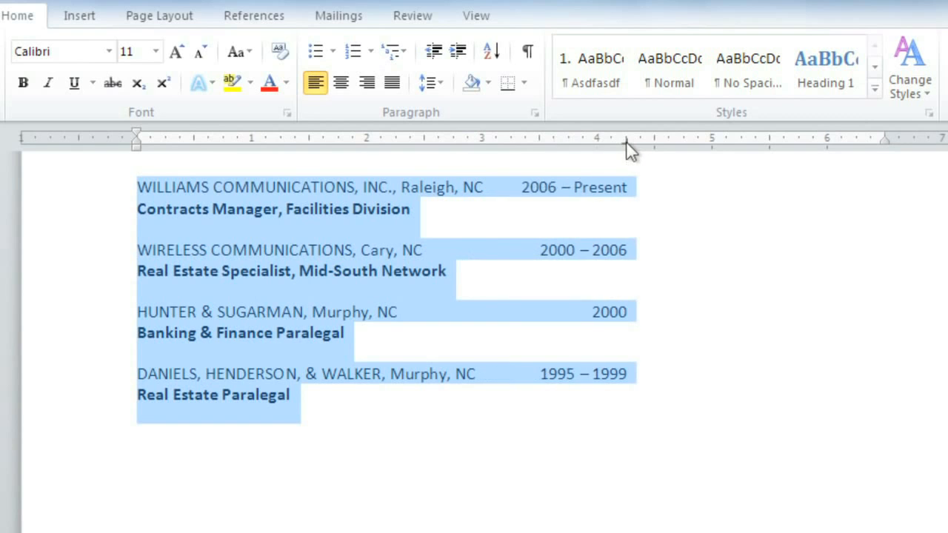
{"action": "left_click", "coordinate": [535, 406]}
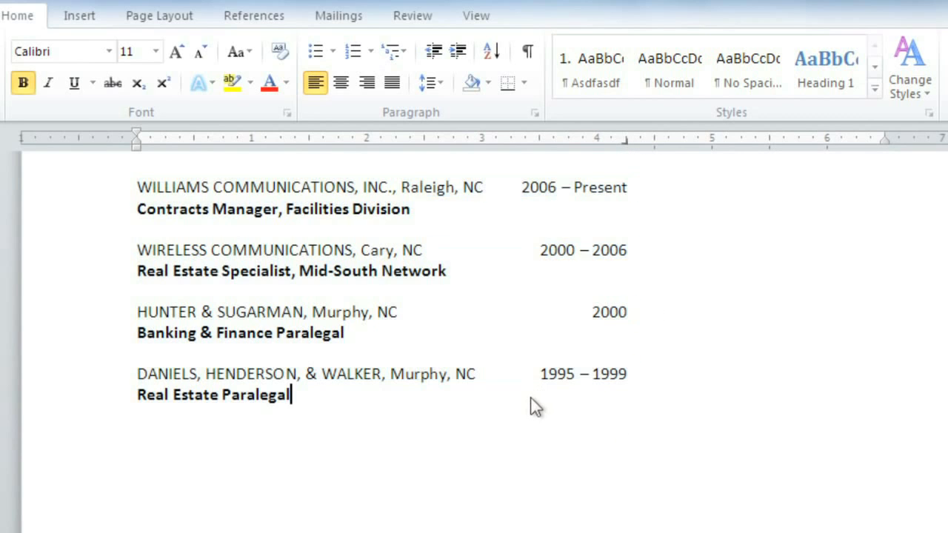